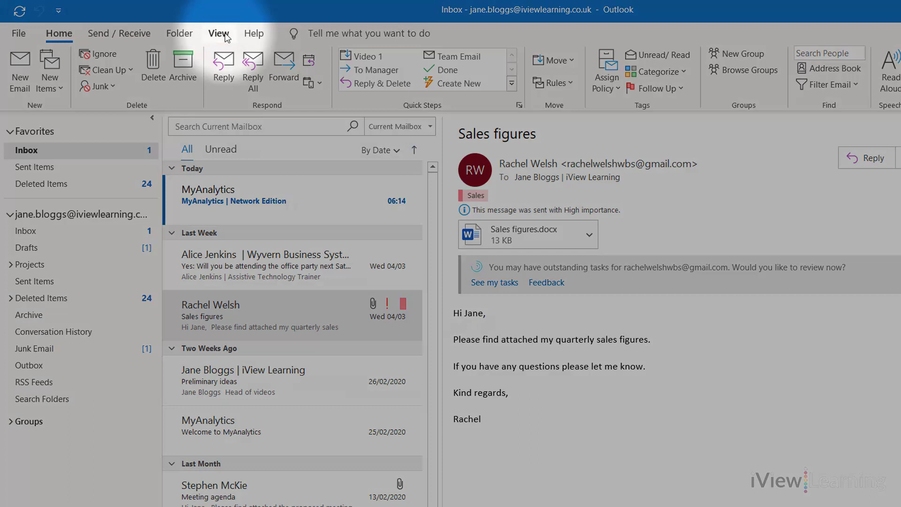
- Enable Show Focused Inbox from the View ribbon to split the inbox into Focused and Other
{"action": "left_click", "coordinate": [224, 33]}
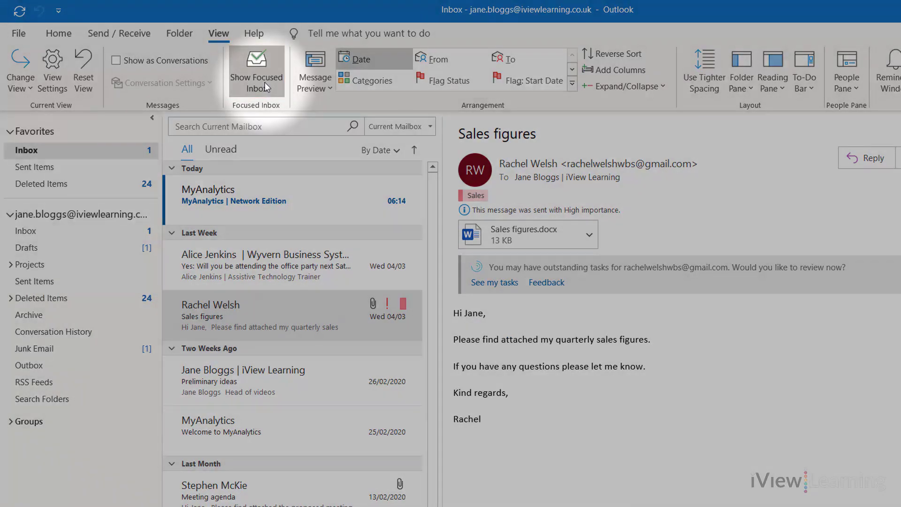
{"action": "left_click", "coordinate": [265, 82]}
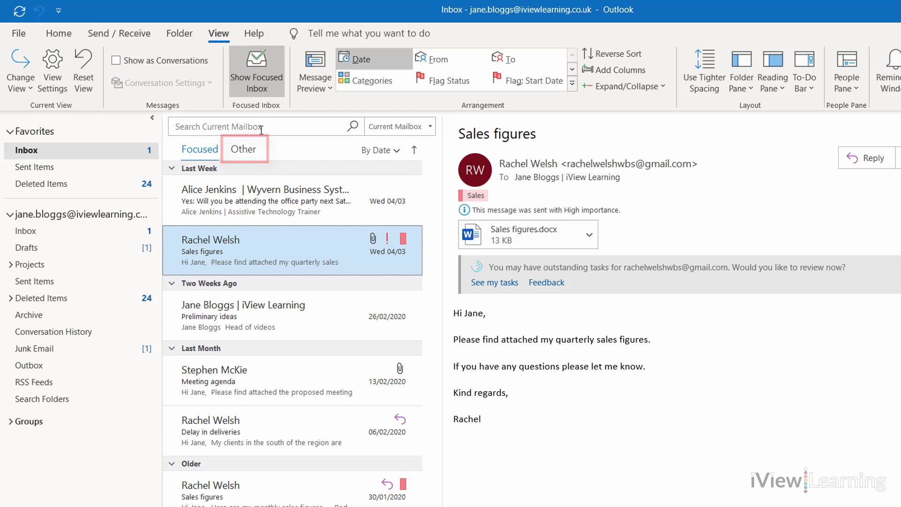
- Set the Welcome to MyAnalytics sender to Always Move to Focused, confirming for future messages
{"action": "left_click", "coordinate": [241, 151]}
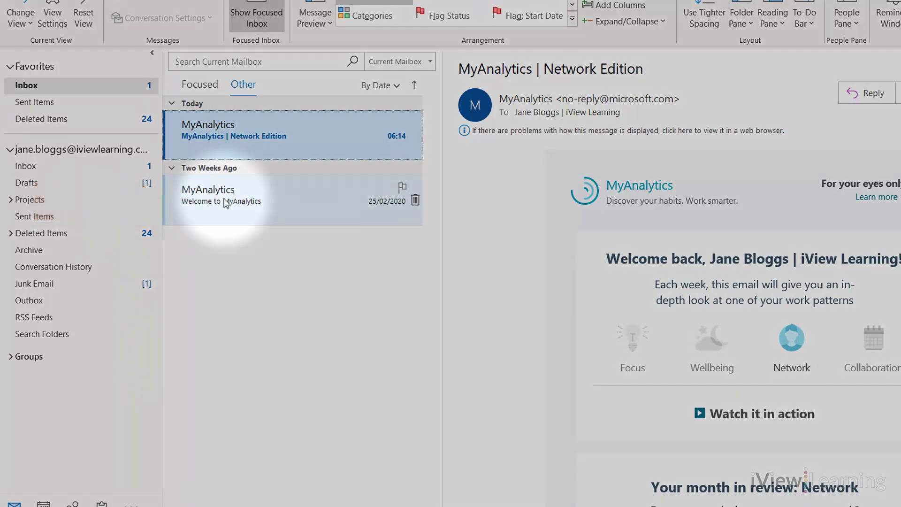
{"action": "right_click", "coordinate": [223, 203]}
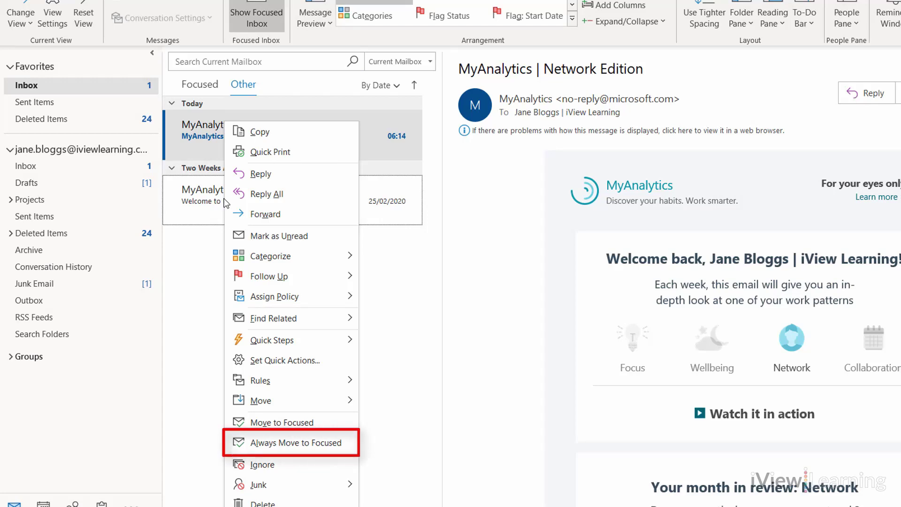
{"action": "left_click", "coordinate": [302, 442]}
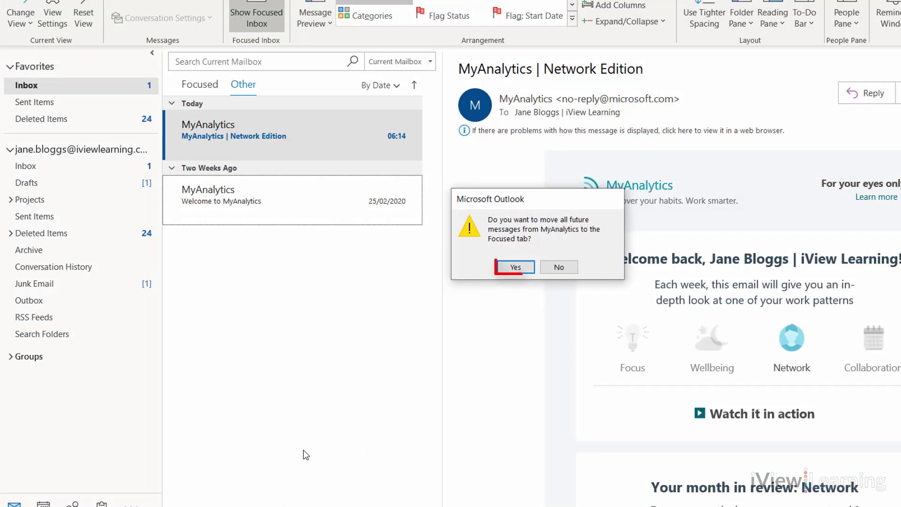
{"action": "left_click", "coordinate": [514, 268]}
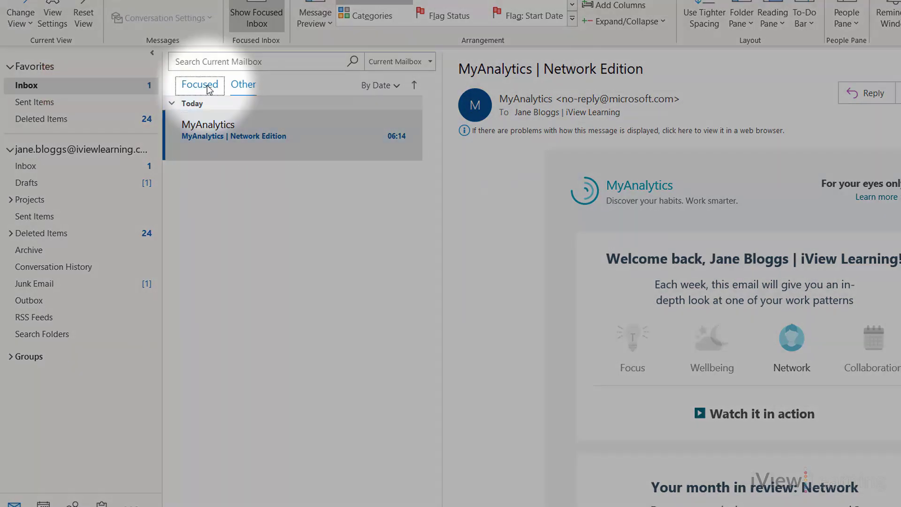
- Set the Welcome to MyAnalytics sender to Always Move to Other, confirming for future messages
{"action": "left_click", "coordinate": [204, 85]}
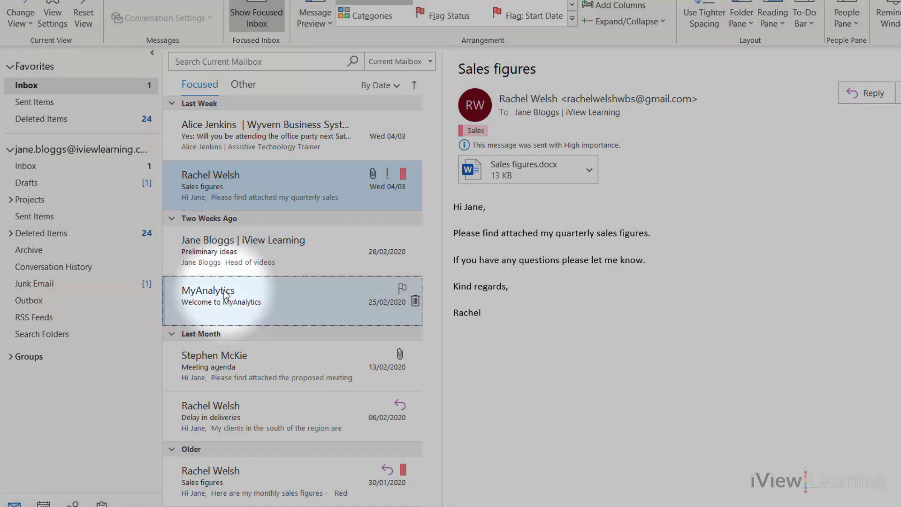
{"action": "right_click", "coordinate": [225, 294]}
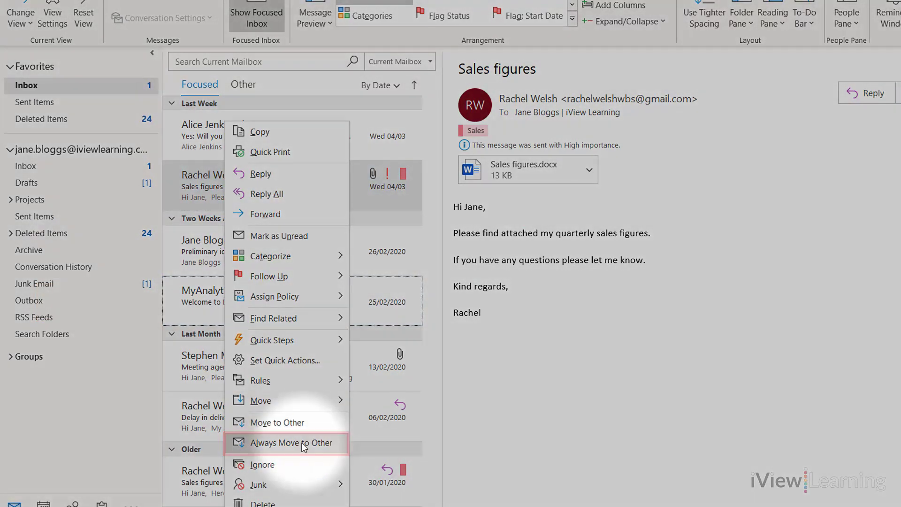
{"action": "left_click", "coordinate": [302, 443]}
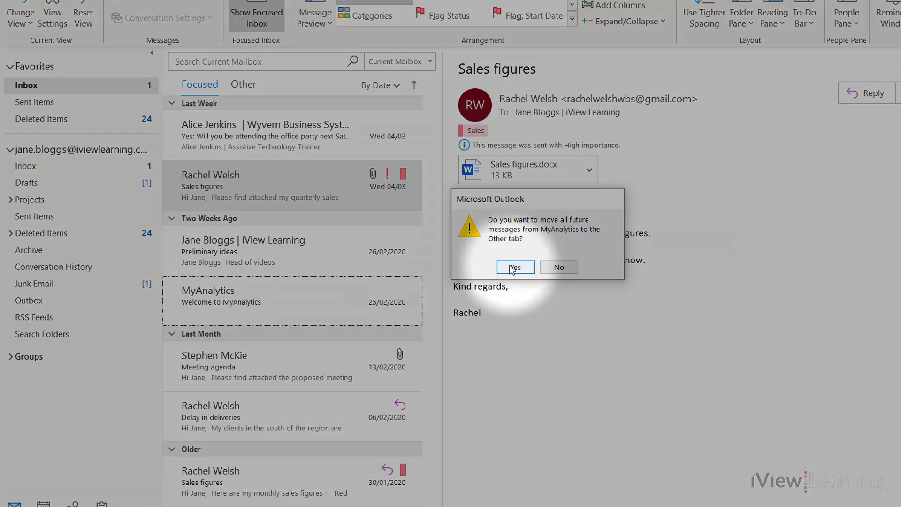
{"action": "left_click", "coordinate": [513, 268]}
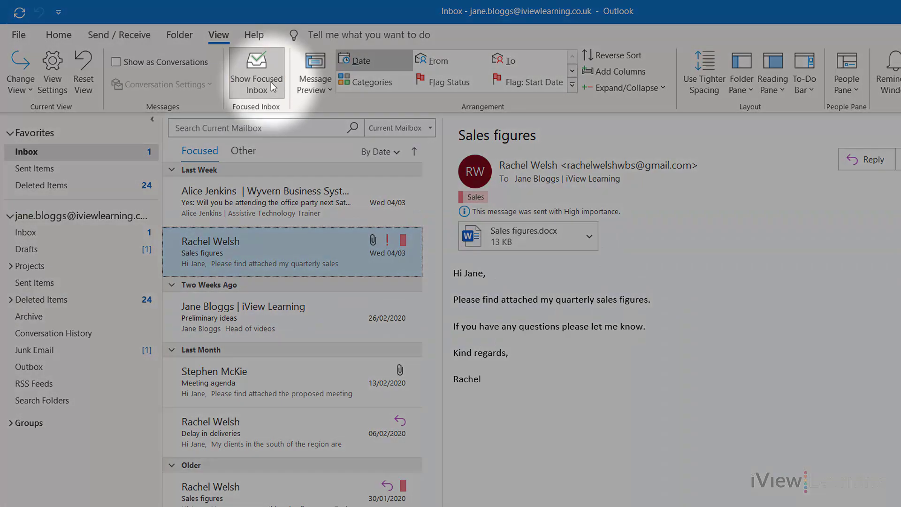
- Toggle Show Focused Inbox off on the View ribbon to list all messages together
{"action": "left_click", "coordinate": [270, 83]}
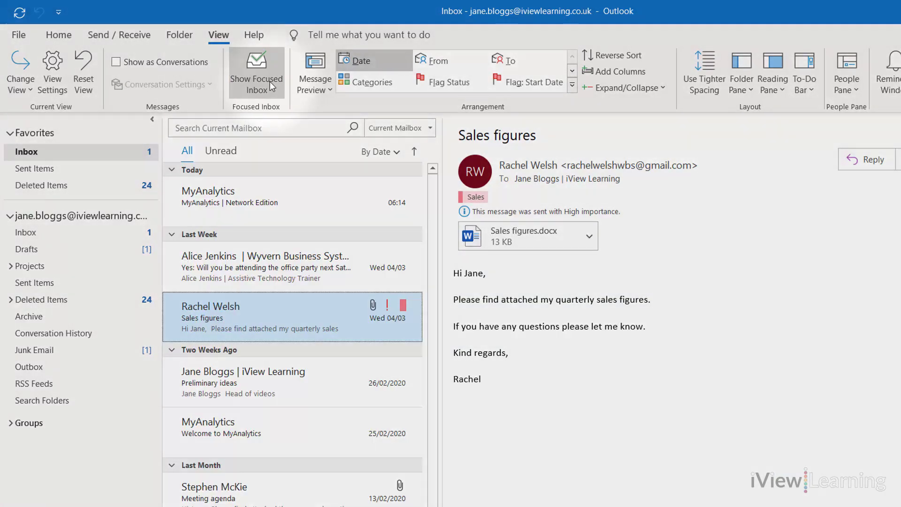